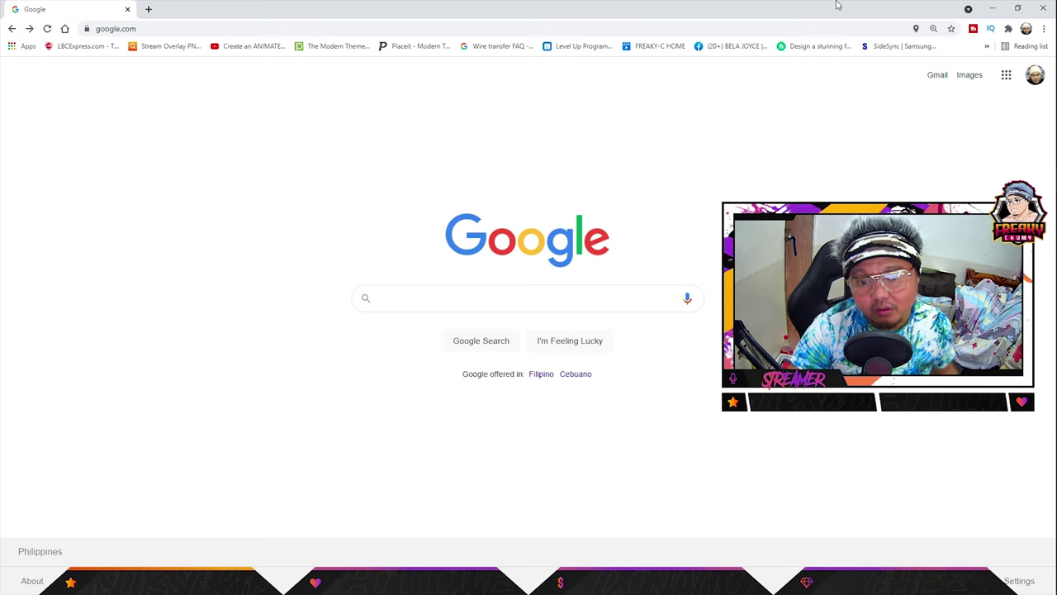
Search Google for HID MACROS and open the download page of the hidmacros.eu site
{"action": "left_click", "coordinate": [576, 302]}
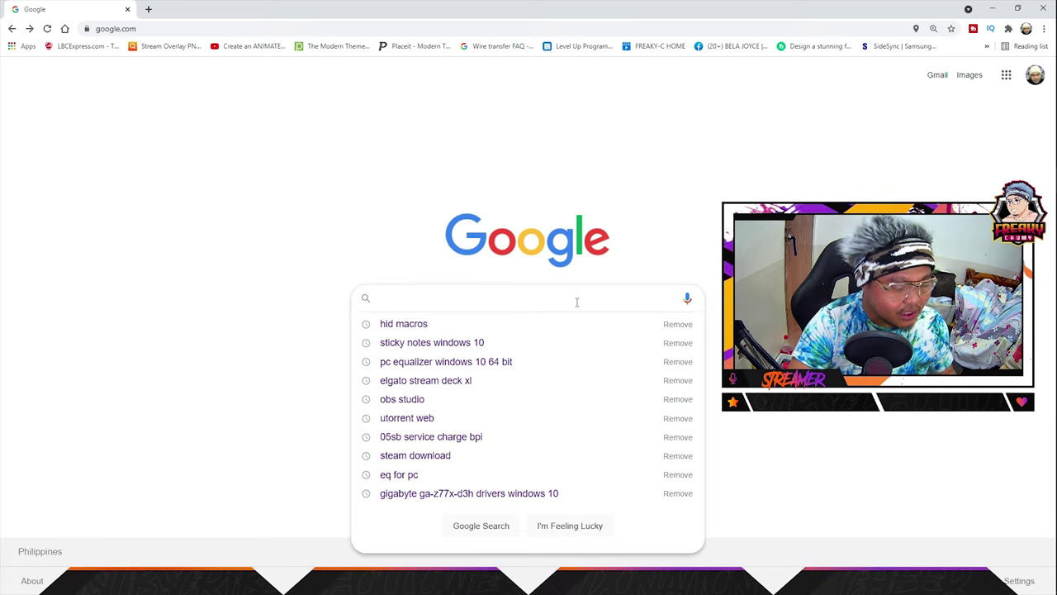
{"action": "type", "text": "HID"}
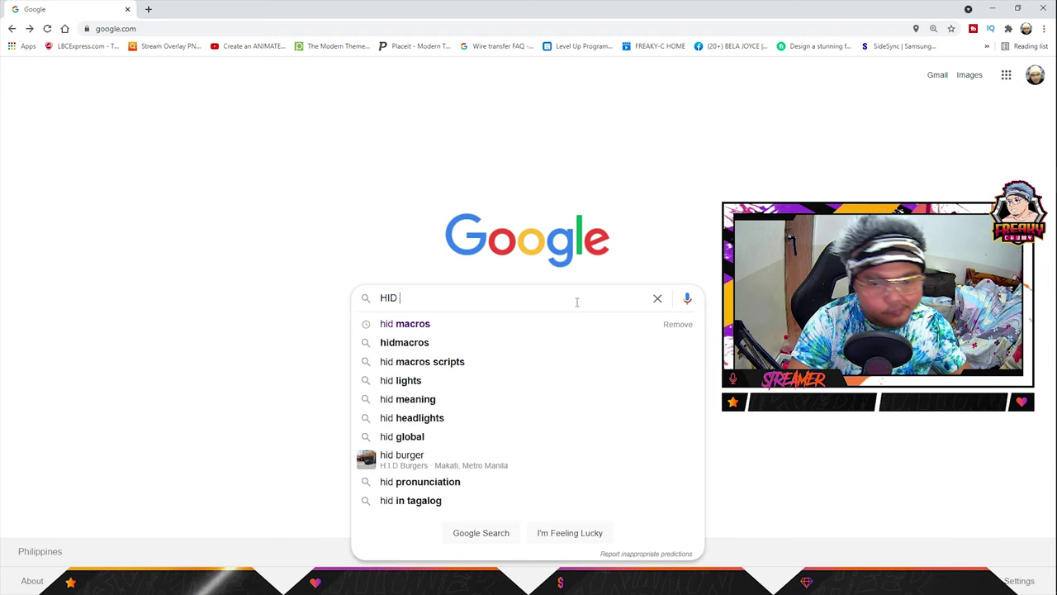
{"action": "type", "text": " MACRO"}
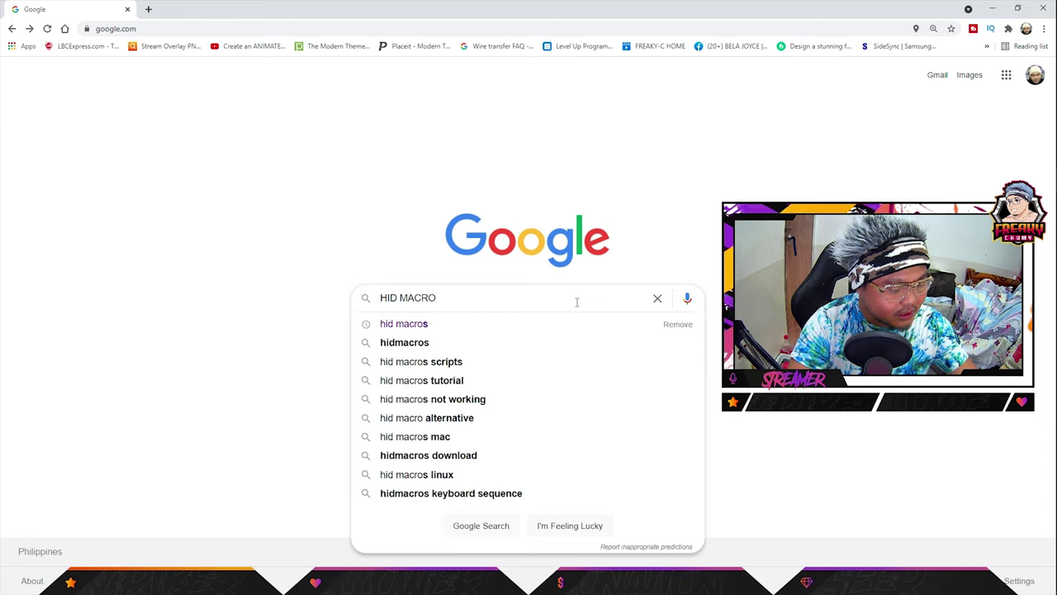
{"action": "type", "text": "S"}
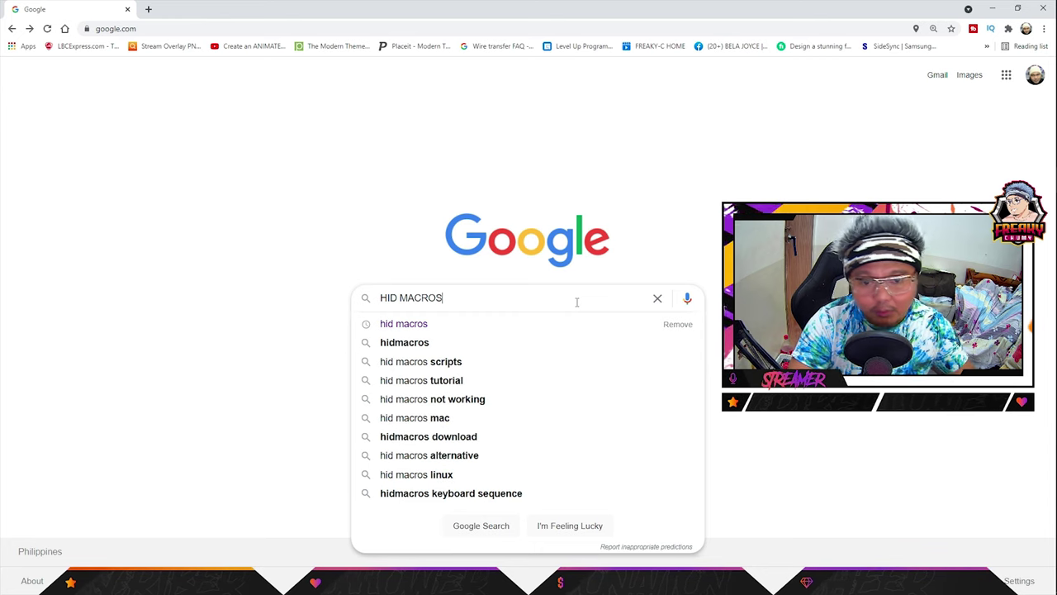
{"action": "left_click", "coordinate": [505, 529]}
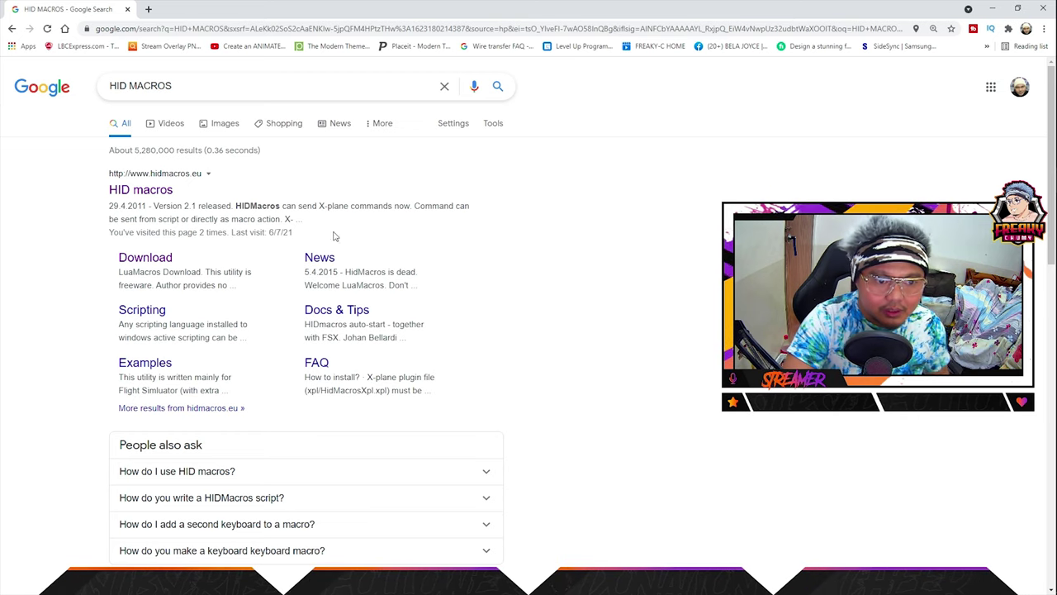
{"action": "left_click", "coordinate": [147, 258]}
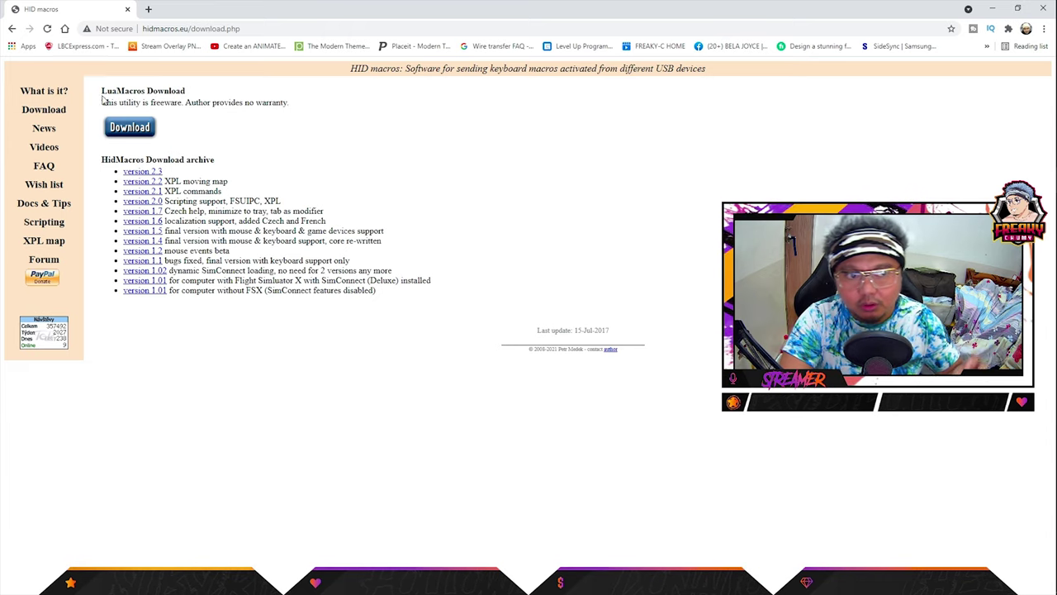
Download HidMacros version 2.3 from the archive list and open the folder containing the downloaded zip
{"action": "left_click_drag", "start_coordinate": [101, 91], "coordinate": [217, 95]}
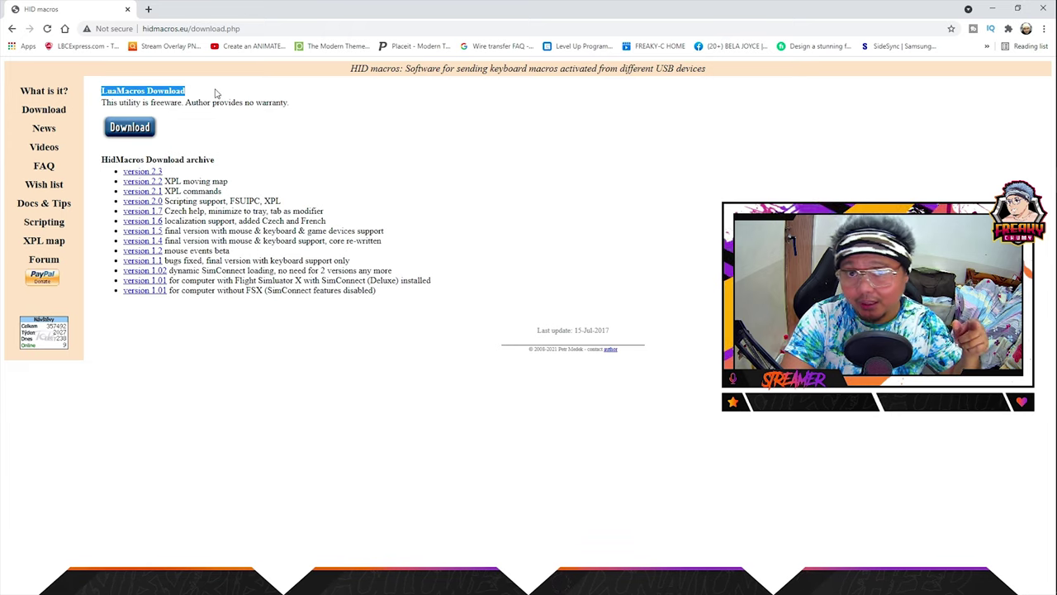
{"action": "left_click_drag", "start_coordinate": [100, 159], "coordinate": [221, 164]}
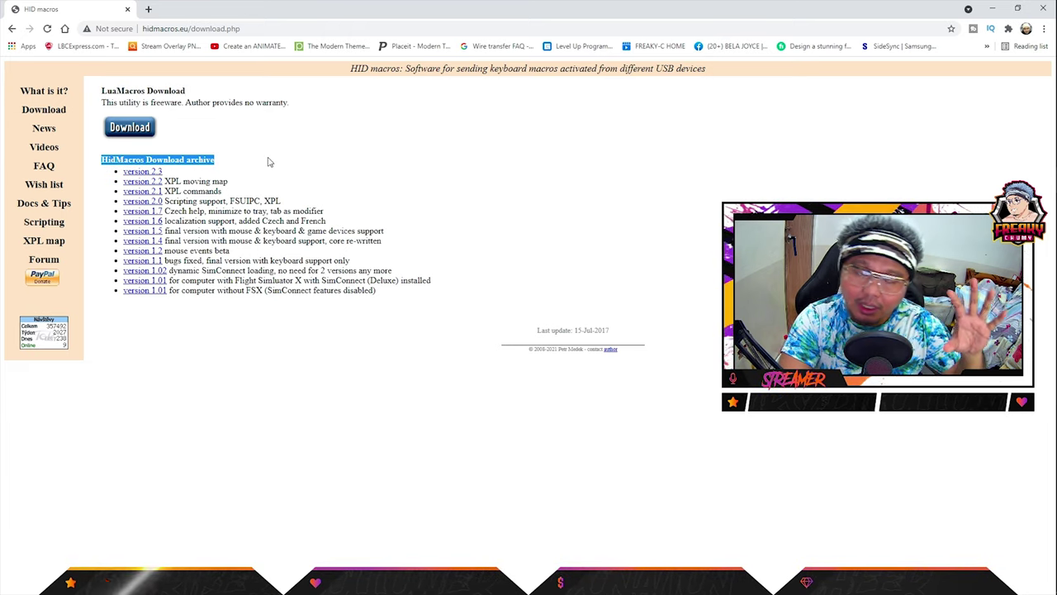
{"action": "left_click", "coordinate": [153, 172]}
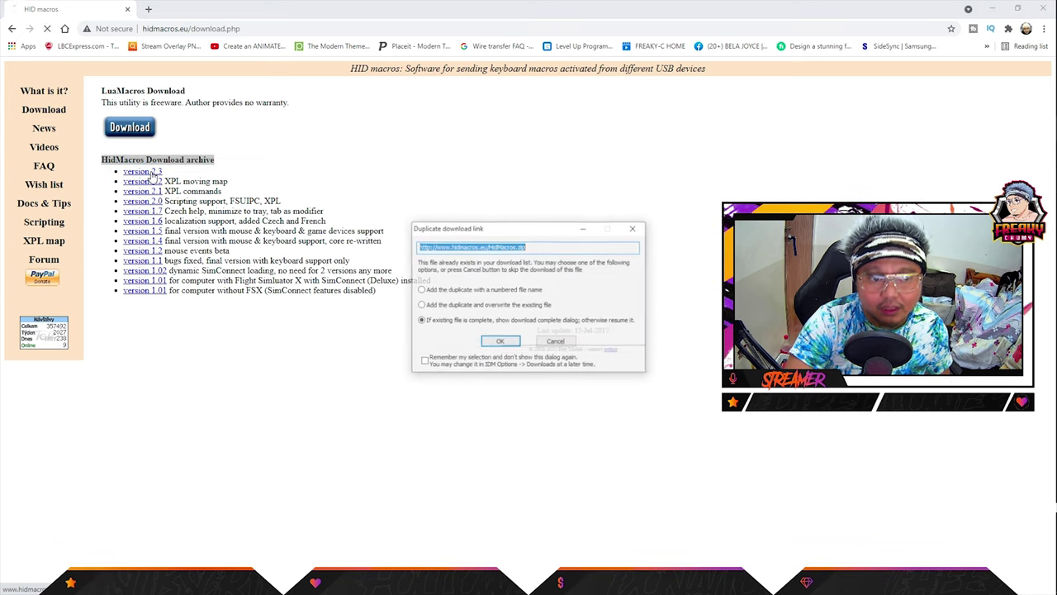
{"action": "left_click", "coordinate": [500, 342]}
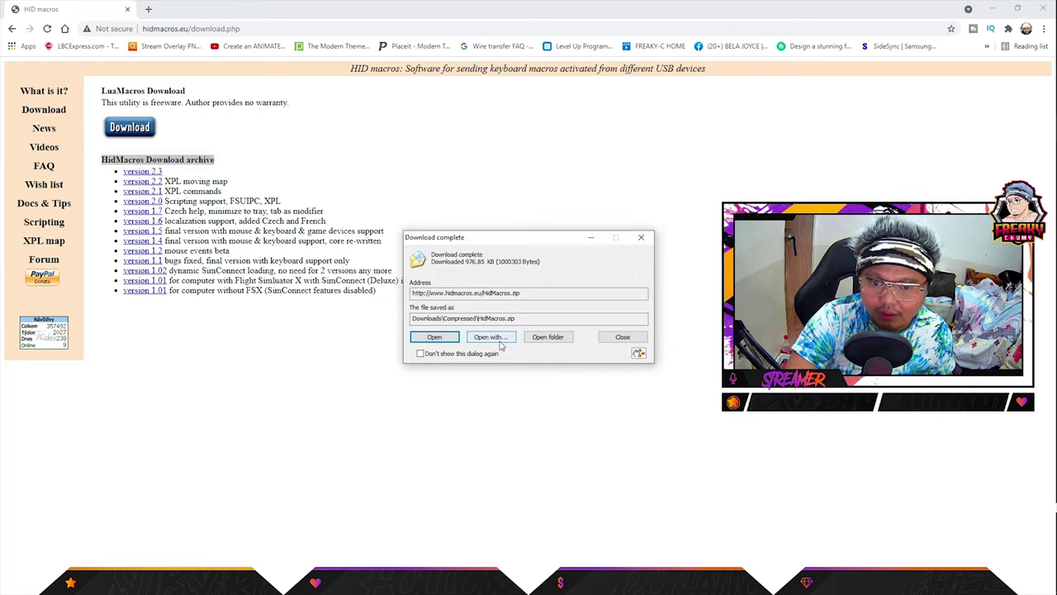
{"action": "left_click", "coordinate": [548, 337]}
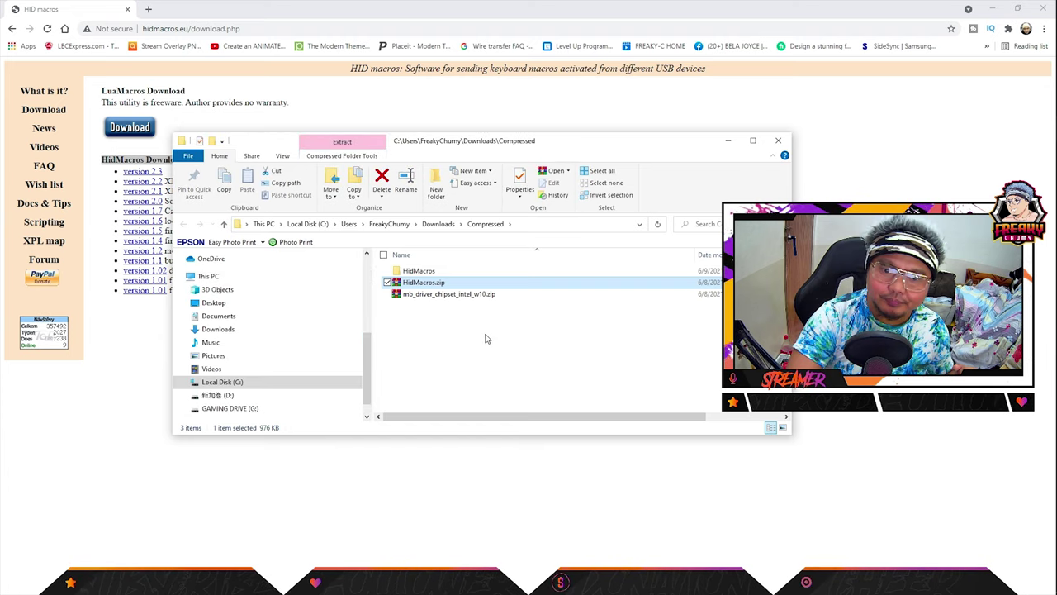
Extract HidMacros.zip to the HidMacros folder in Downloads\Compressed, replacing all existing files, and close the archive
{"action": "double_click", "coordinate": [437, 284]}
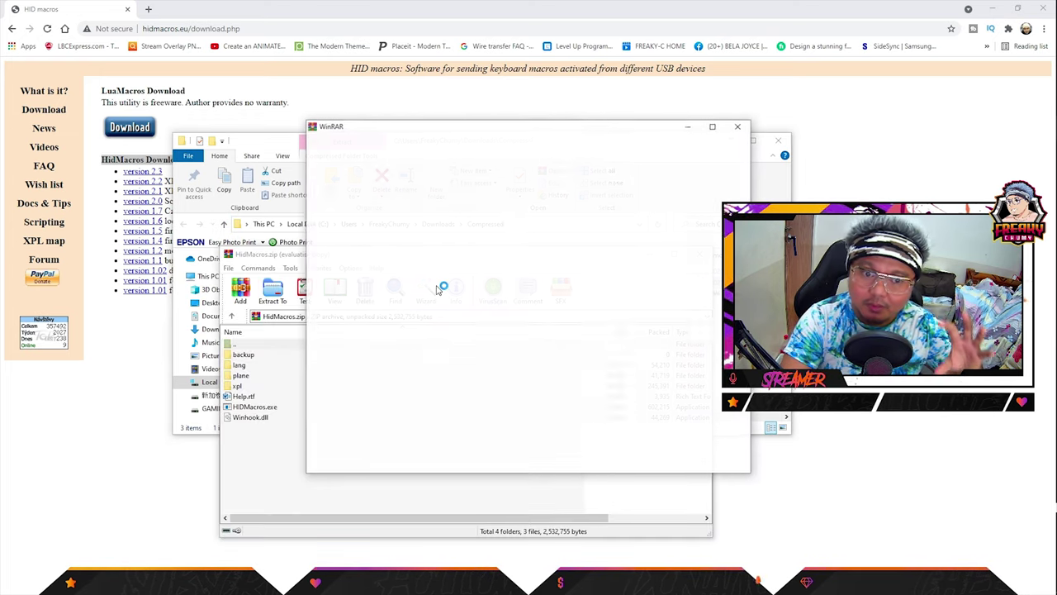
{"action": "left_click", "coordinate": [690, 129]}
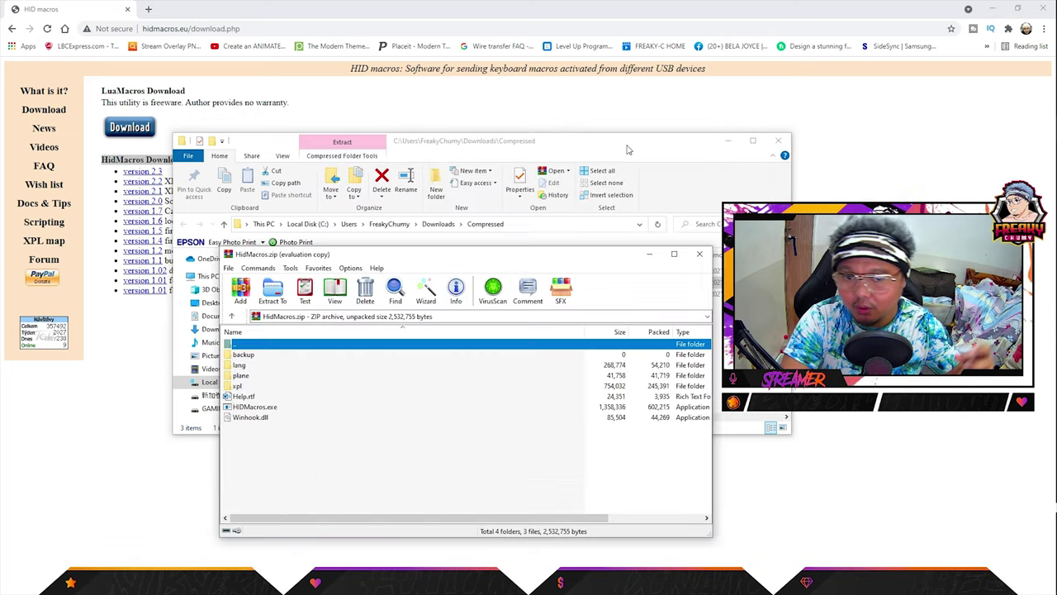
{"action": "left_click", "coordinate": [270, 289]}
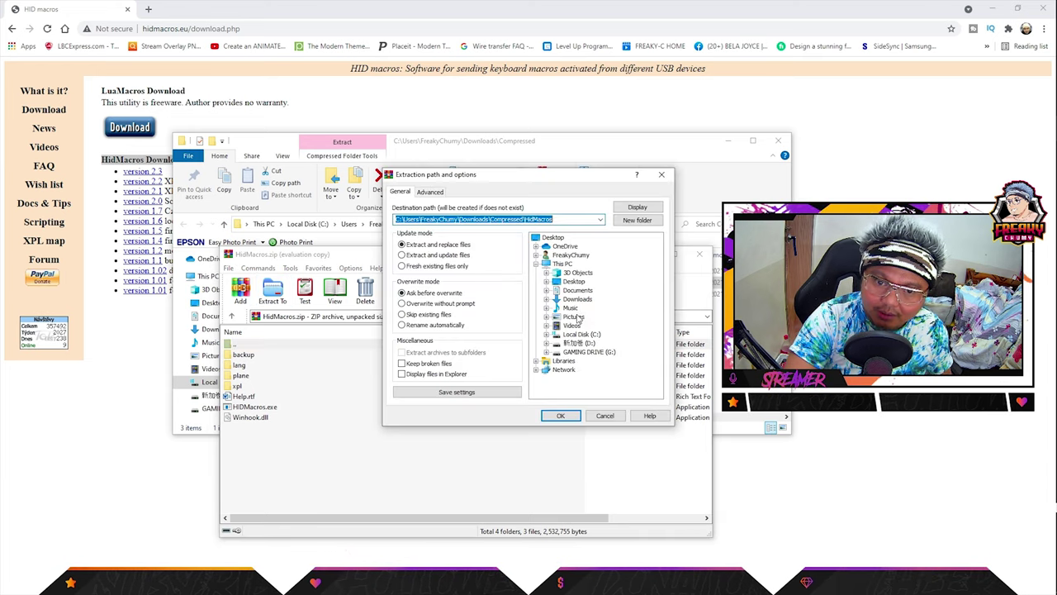
{"action": "left_click", "coordinate": [560, 414]}
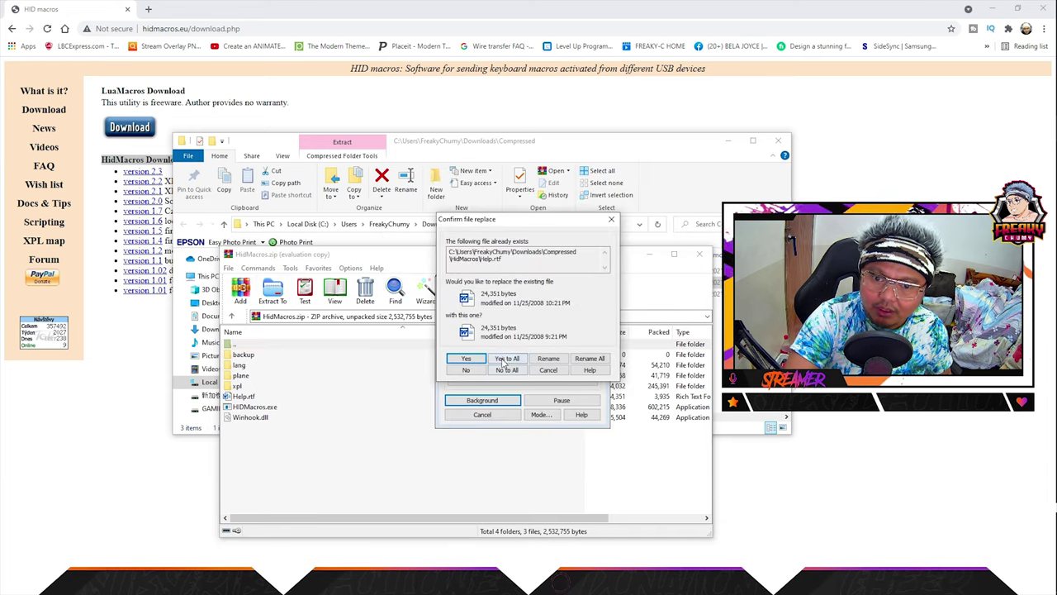
{"action": "left_click", "coordinate": [502, 360]}
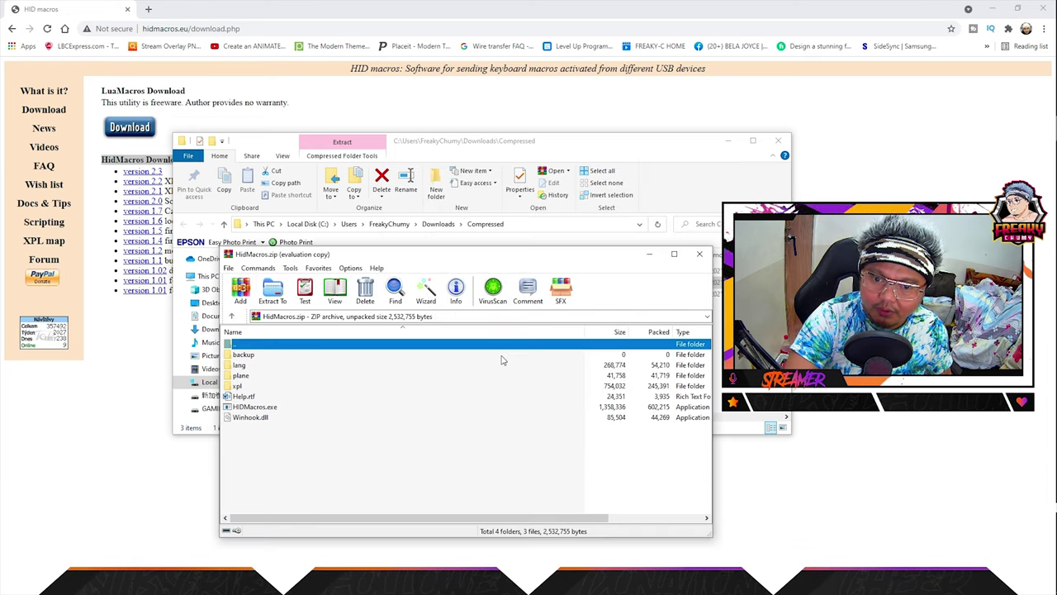
{"action": "left_click", "coordinate": [699, 254]}
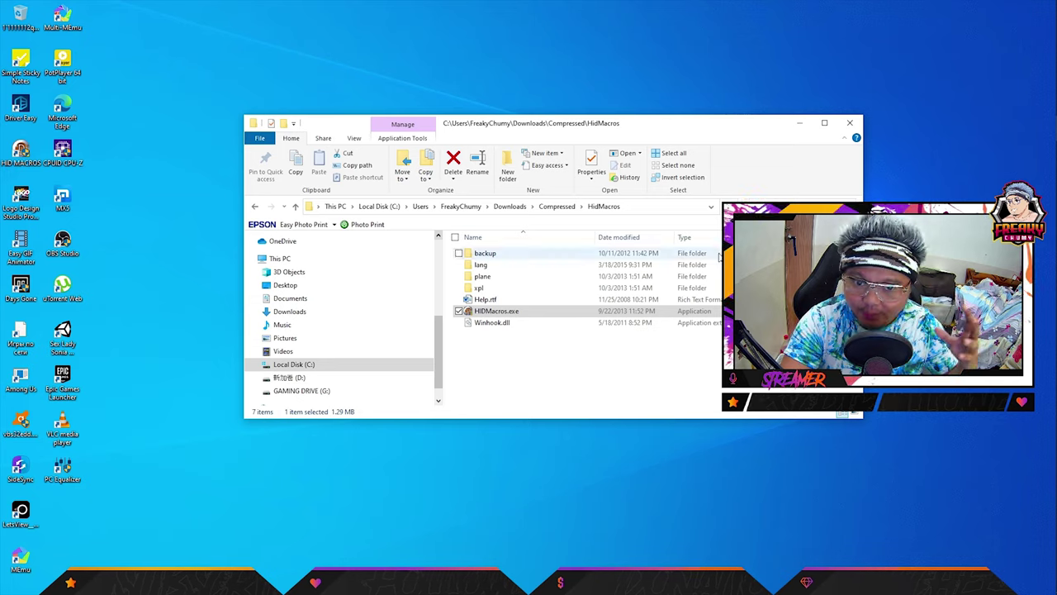
Run HIDMacros.exe as administrator and close the folder window behind it
{"action": "right_click", "coordinate": [513, 313]}
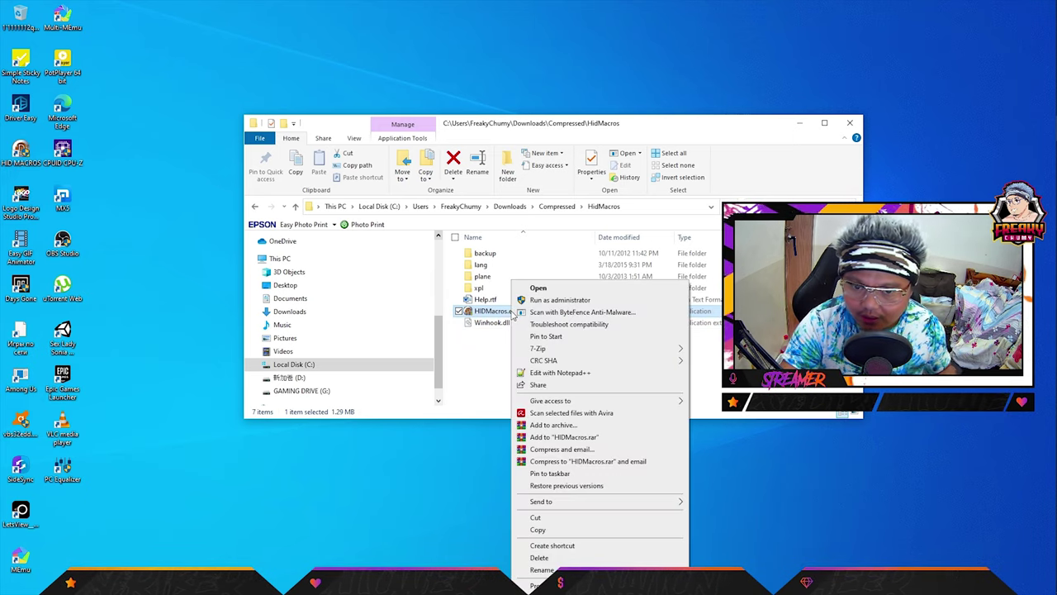
{"action": "left_click", "coordinate": [546, 300]}
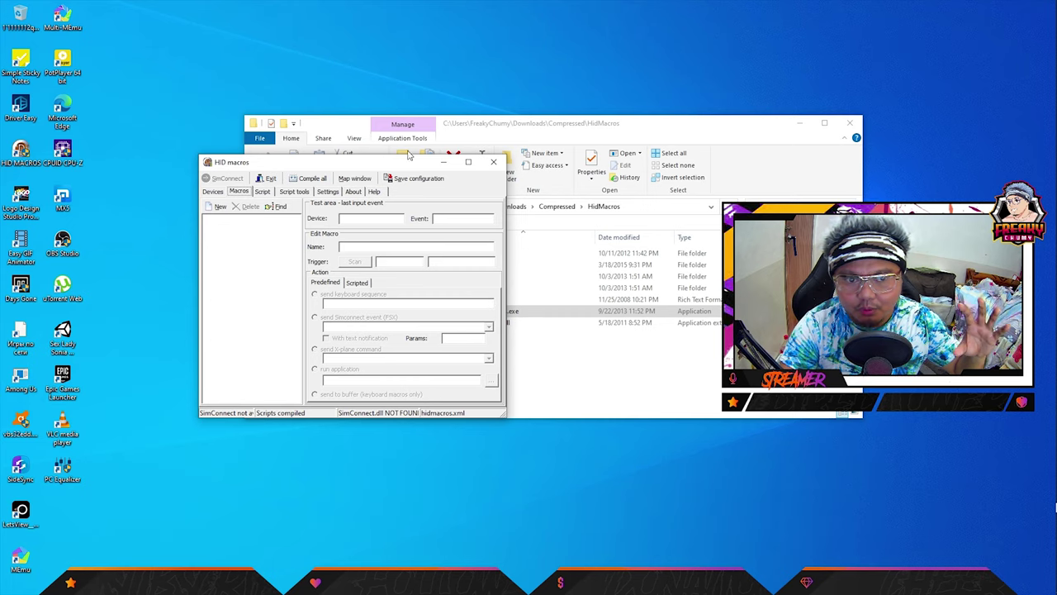
{"action": "left_click_drag", "start_coordinate": [402, 155], "coordinate": [653, 217]}
{"action": "left_click", "coordinate": [844, 122]}
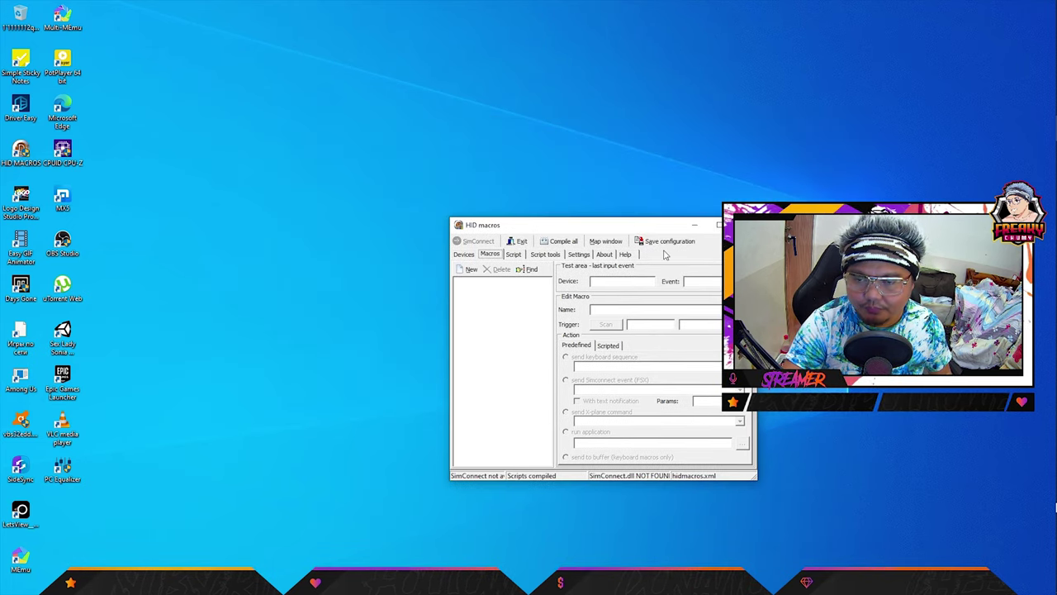
{"action": "mouse_move", "coordinate": [632, 227]}
{"action": "left_mouse_down"}
{"action": "mouse_move", "coordinate": [701, 180]}
{"action": "mouse_move", "coordinate": [643, 217]}
{"action": "left_mouse_up"}
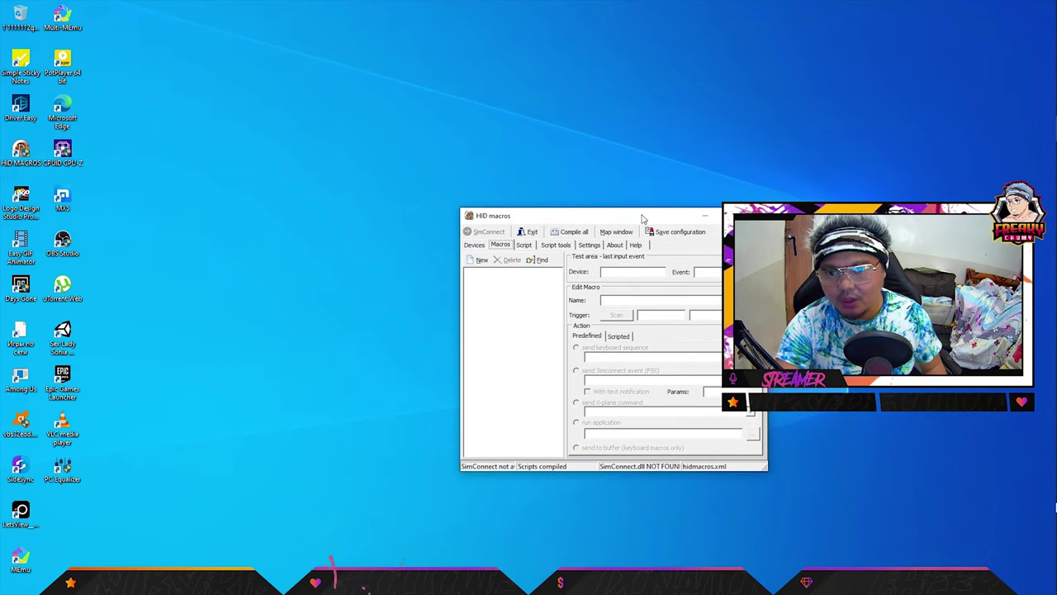
Create a macro named START CHATTING SCENE and assign the 4 key of Keyb1 as its trigger
{"action": "left_click", "coordinate": [475, 245]}
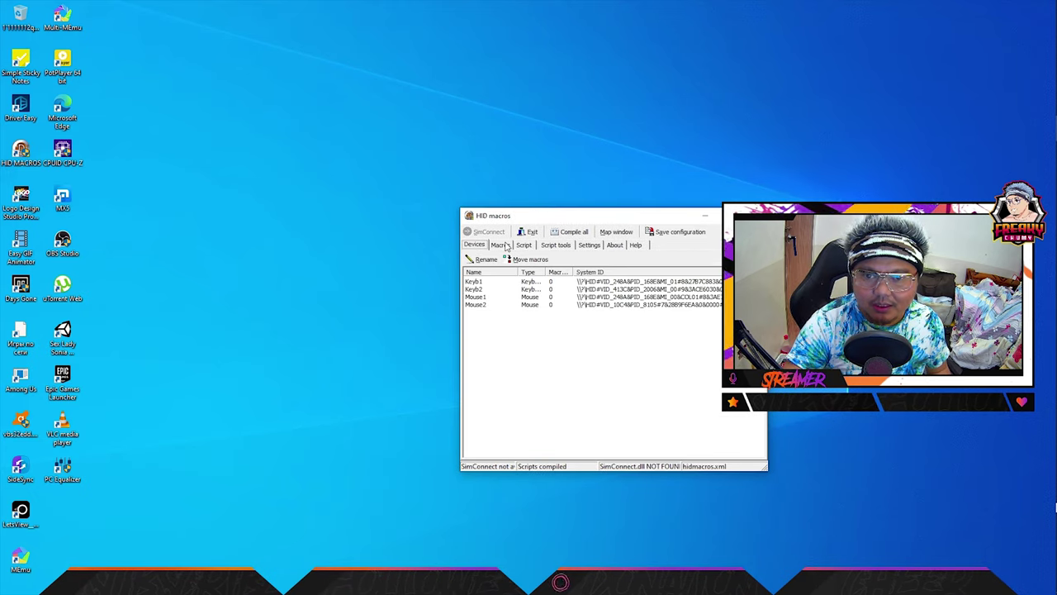
{"action": "left_click", "coordinate": [504, 245]}
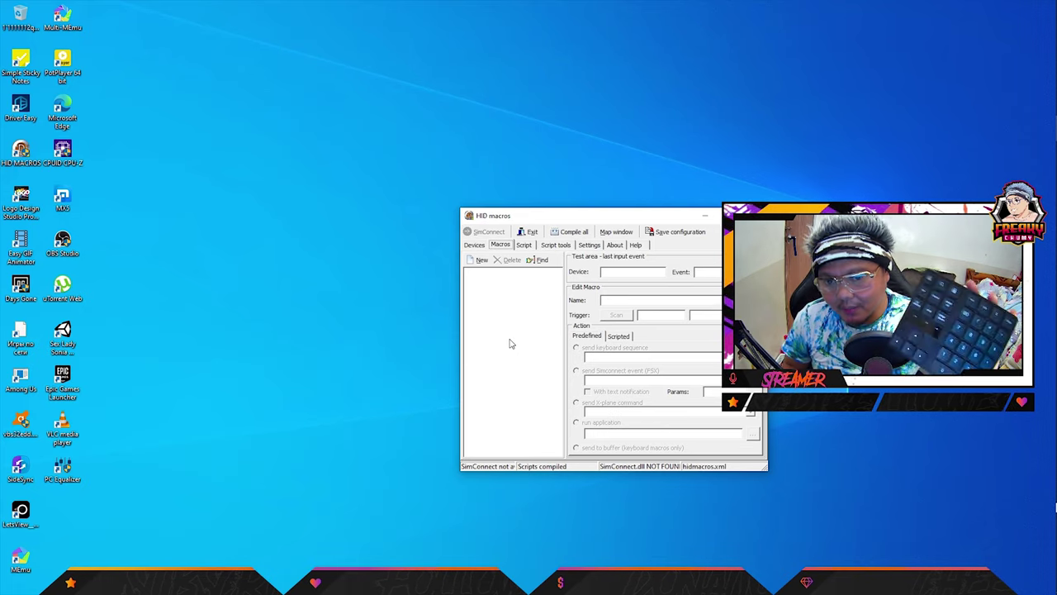
{"action": "left_click", "coordinate": [482, 260]}
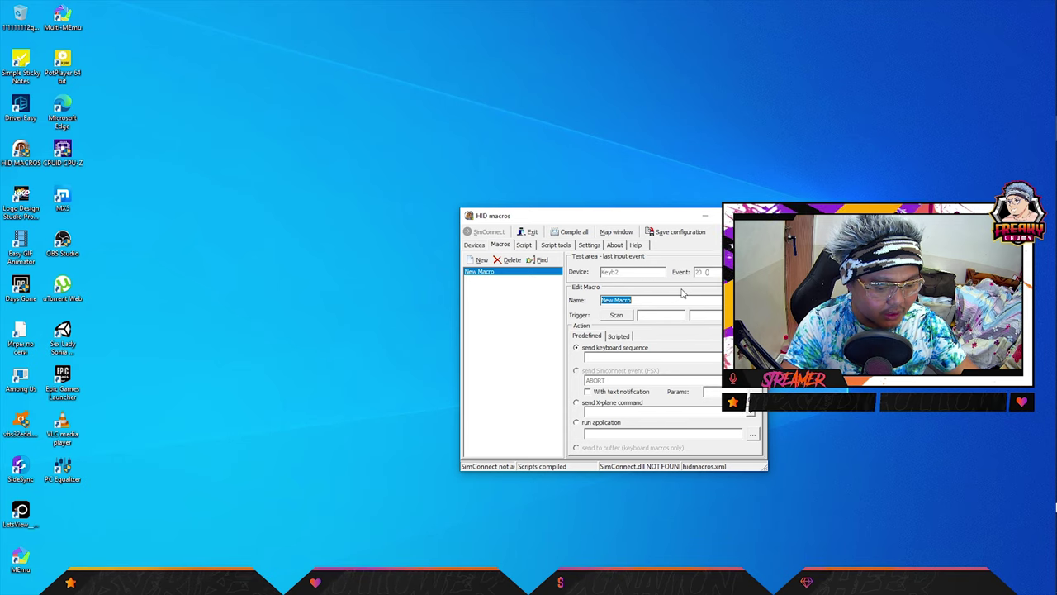
{"action": "type", "text": "START CHATTING SCENE"}
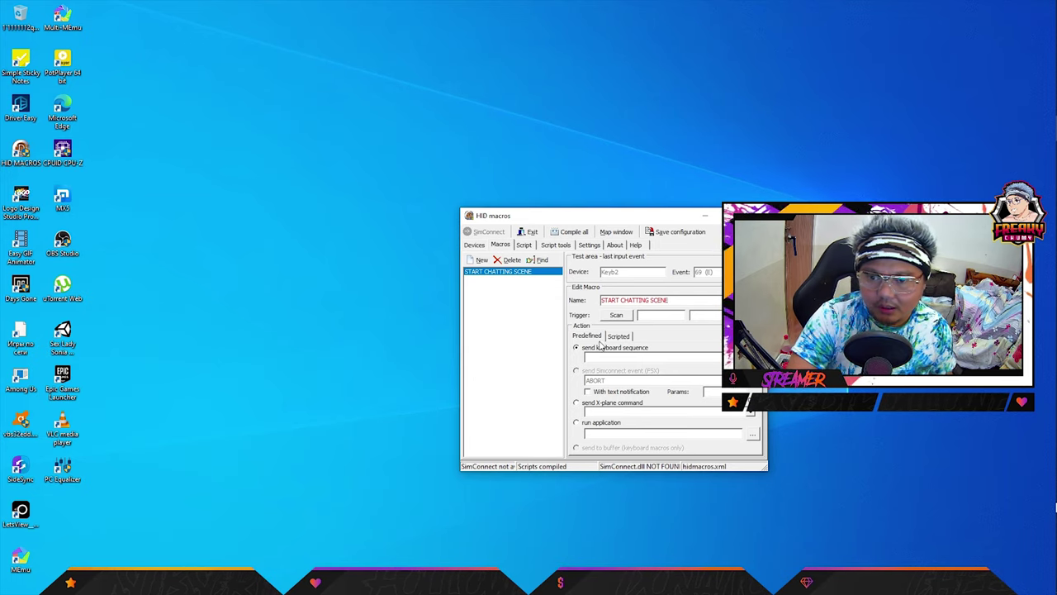
{"action": "left_click", "coordinate": [620, 317]}
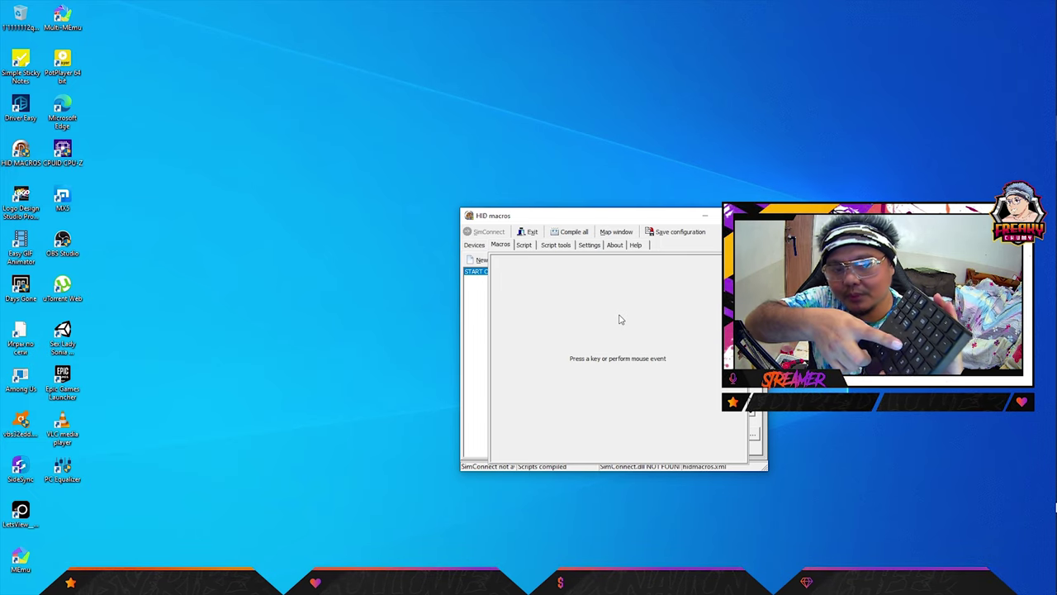
{"action": "key", "text": "4"}
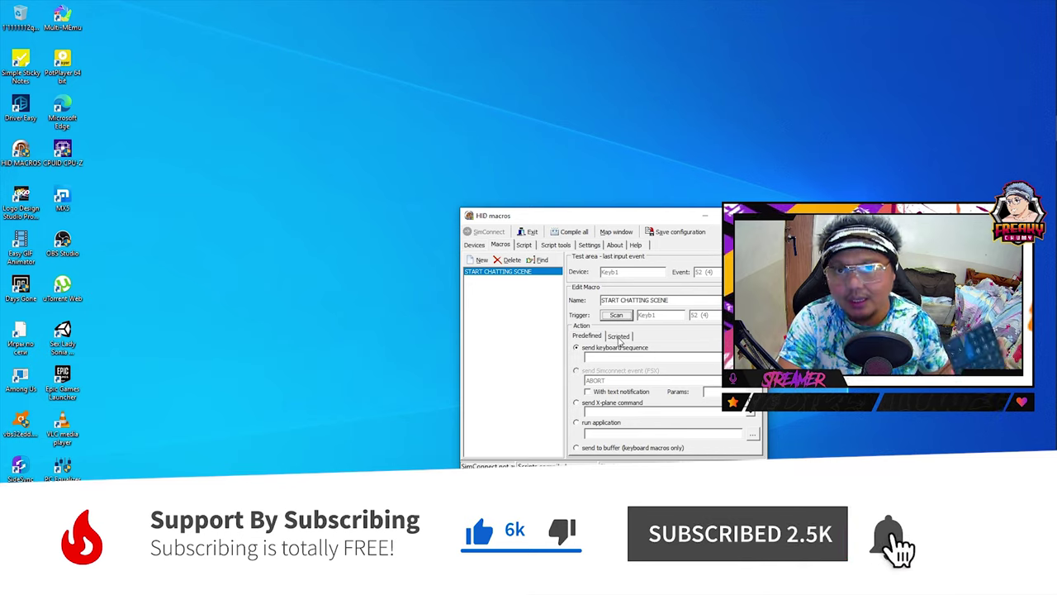
Give the macro a scripted action that sends F20 through HIDMacros.SendKeysSlow, and compile the script
{"action": "left_click", "coordinate": [619, 337]}
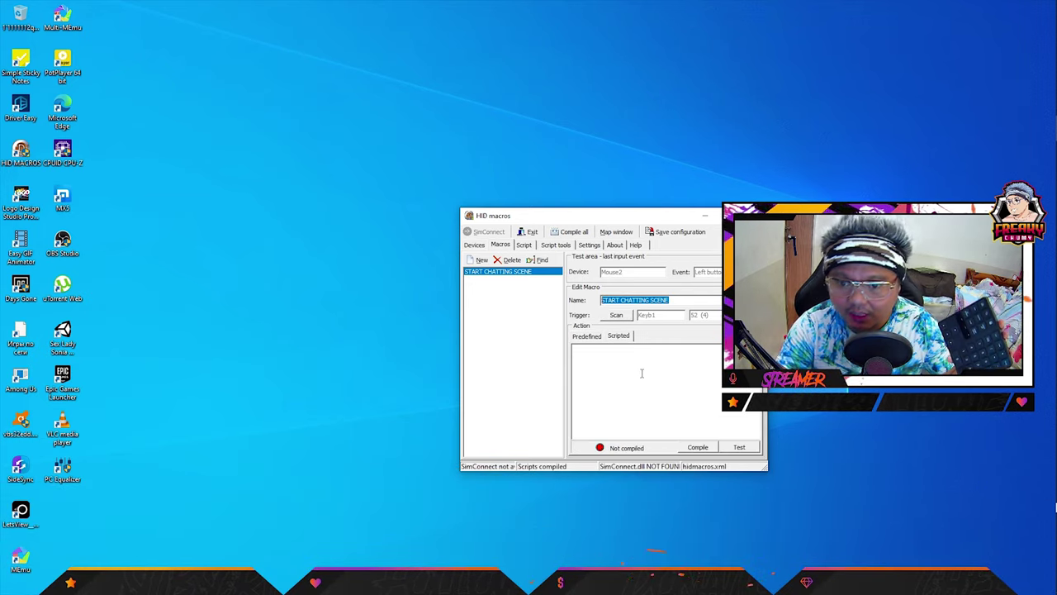
{"action": "left_click", "coordinate": [587, 336]}
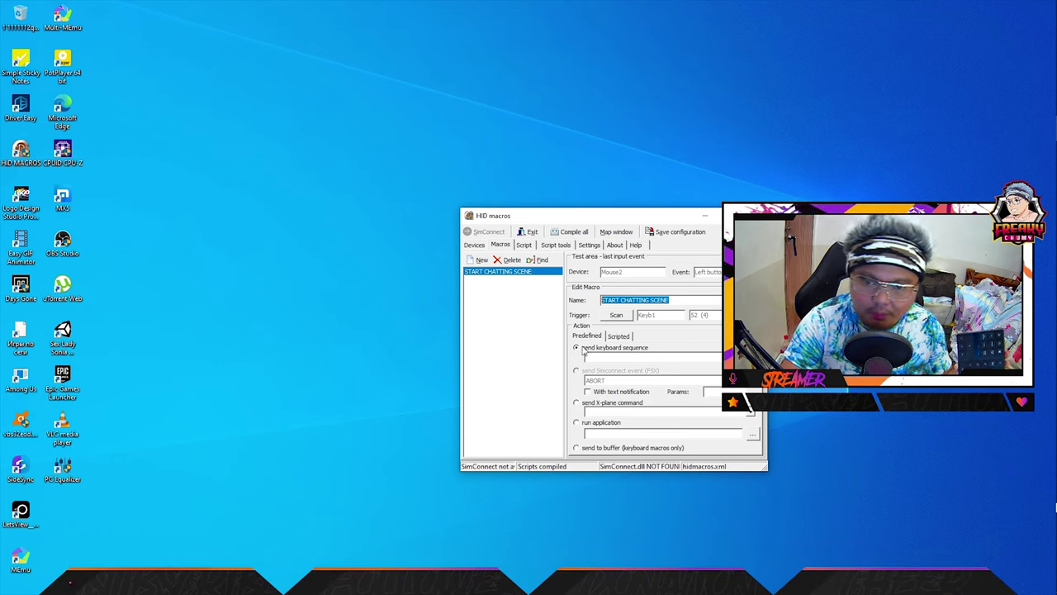
{"action": "left_click", "coordinate": [622, 337]}
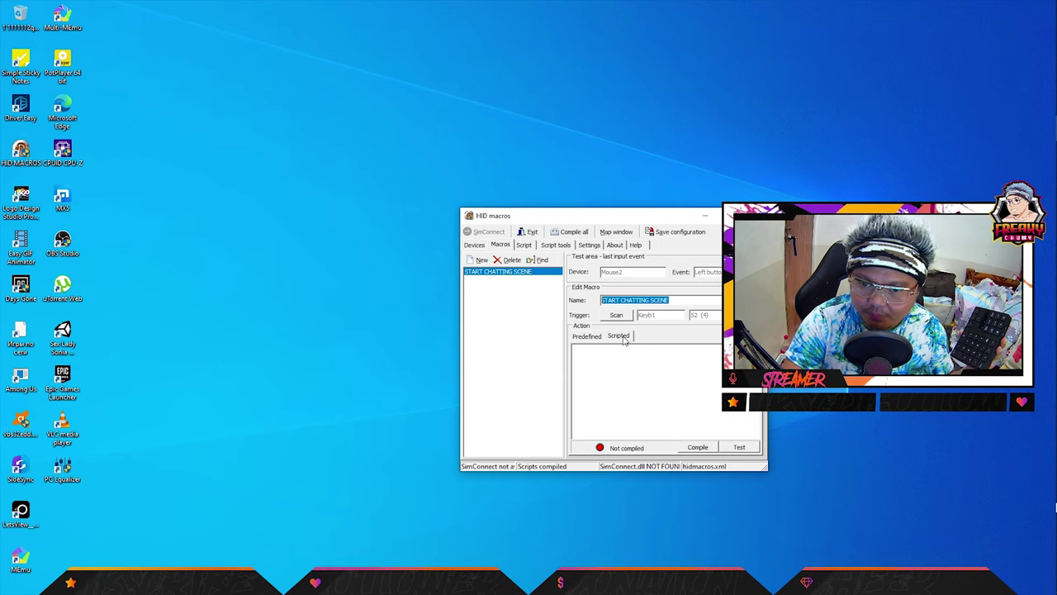
{"action": "left_click", "coordinate": [664, 377]}
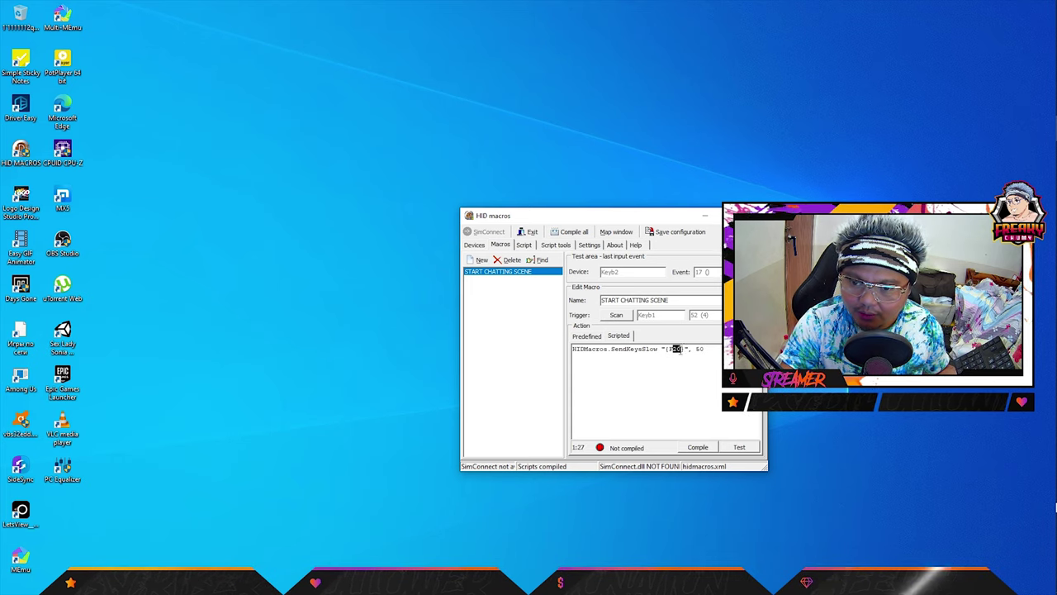
{"action": "double_click", "coordinate": [674, 349]}
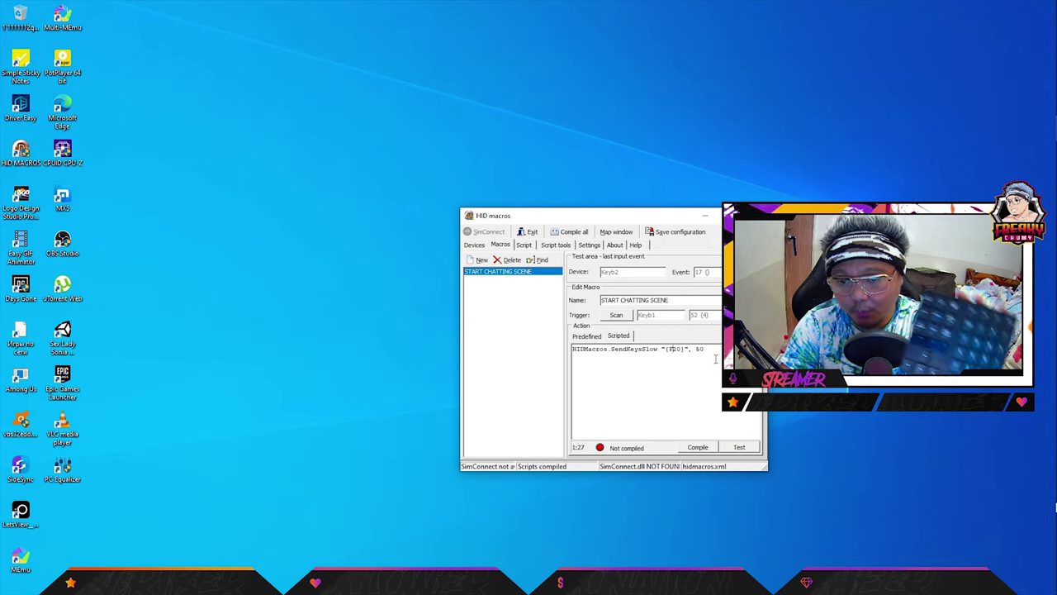
{"action": "type", "text": "F20"}
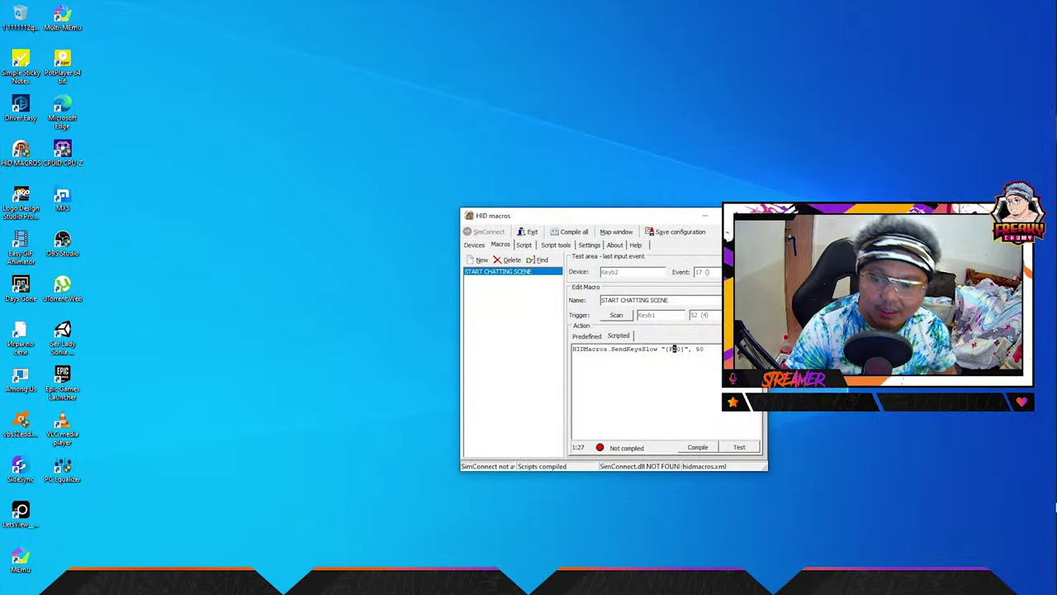
{"action": "left_click", "coordinate": [715, 350]}
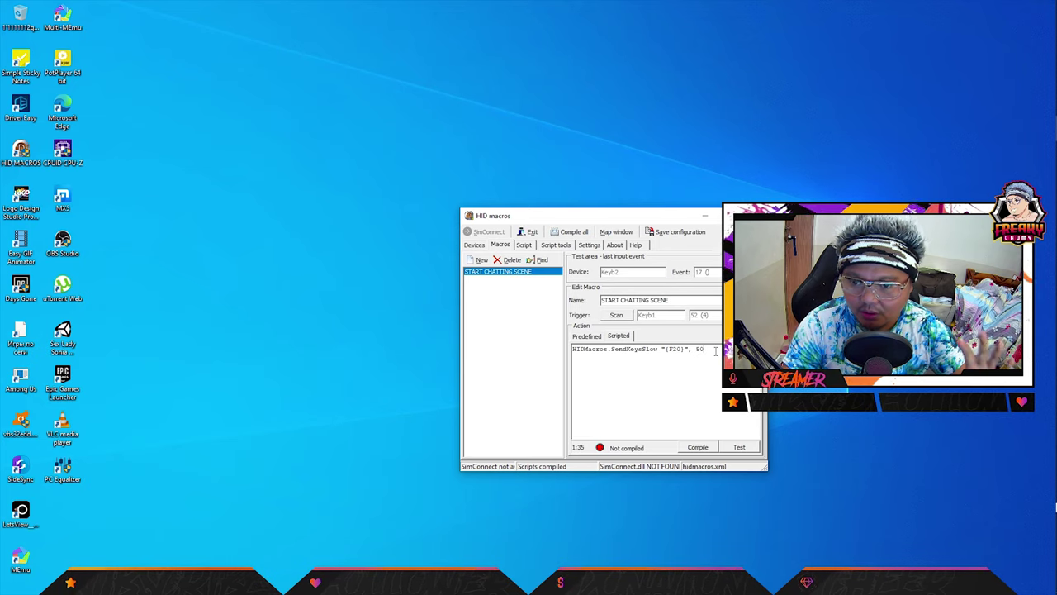
{"action": "left_click", "coordinate": [702, 447]}
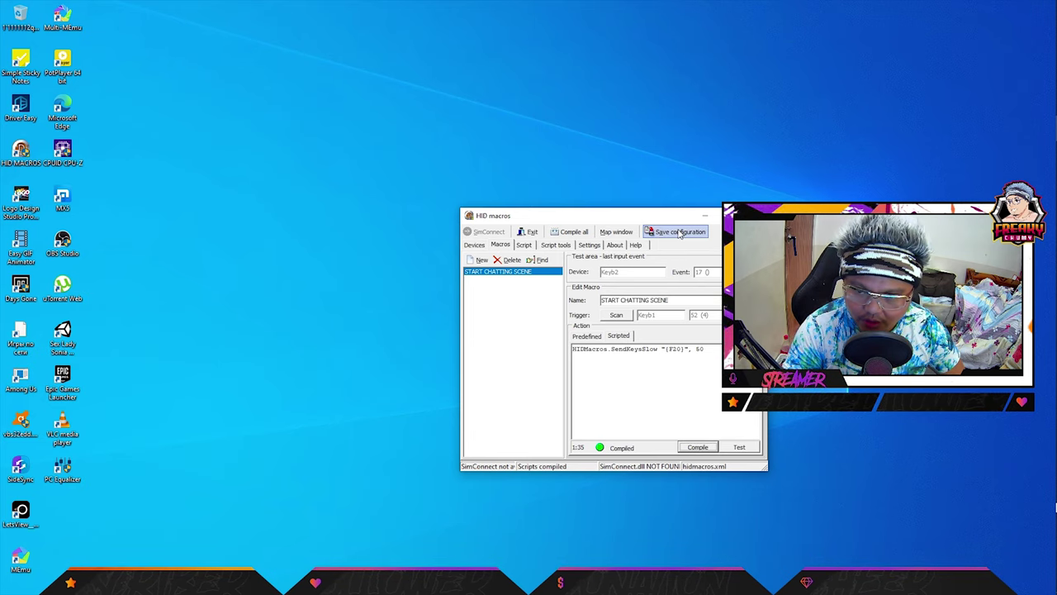
Test the START CHATTING SCENE macro by triggering it with the 4 key of the macro keyboard
{"action": "key", "text": "Right"}
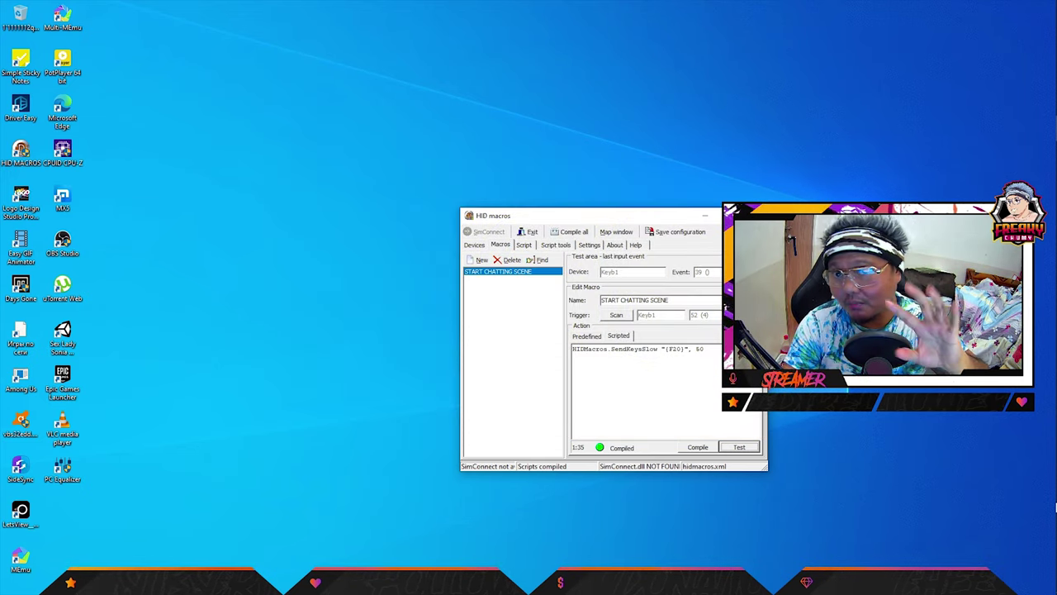
{"action": "left_click", "coordinate": [670, 350]}
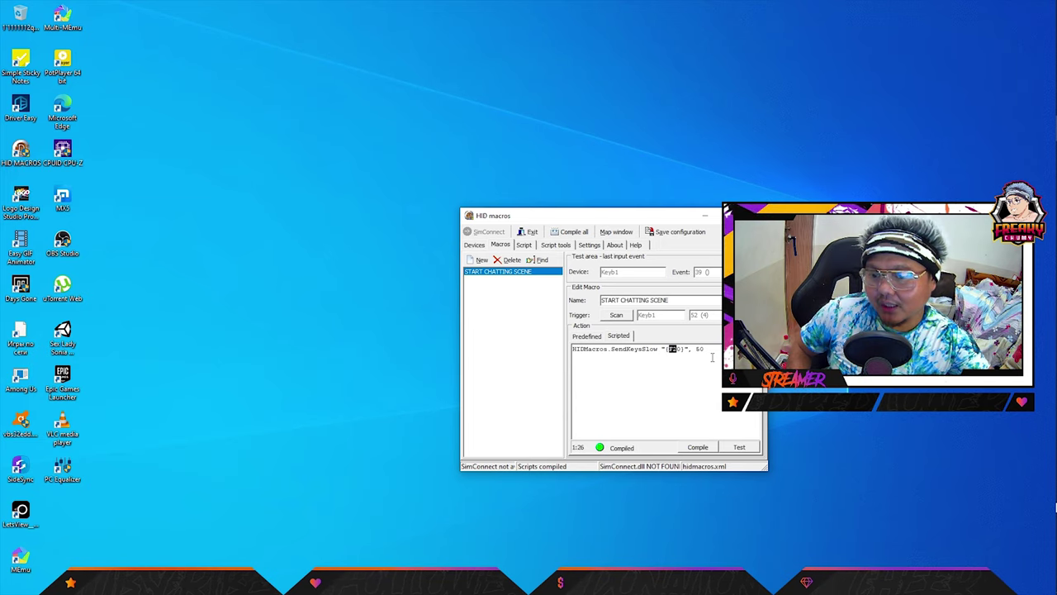
{"action": "key", "text": "4"}
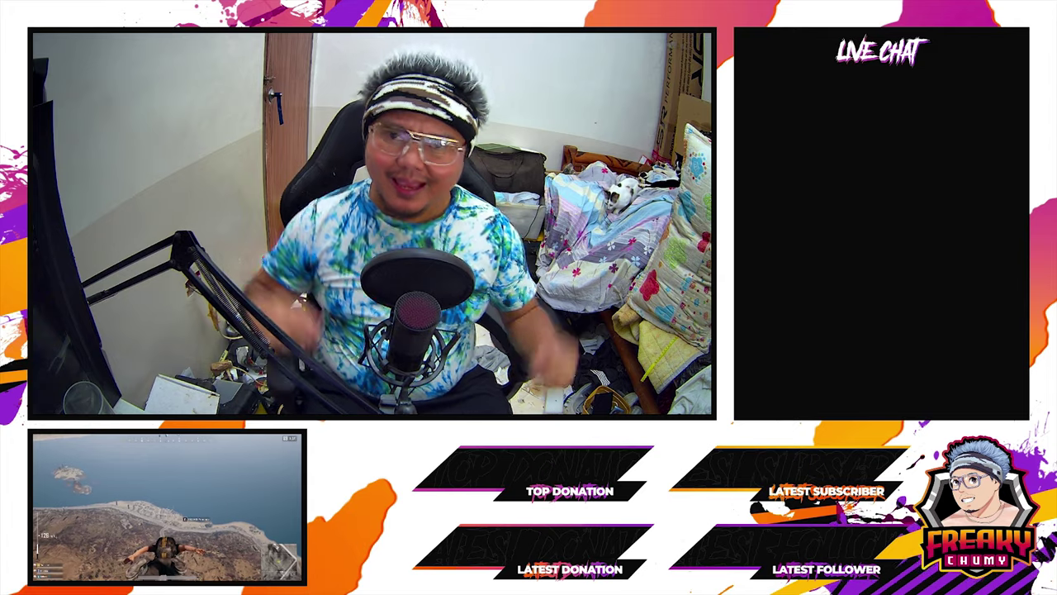